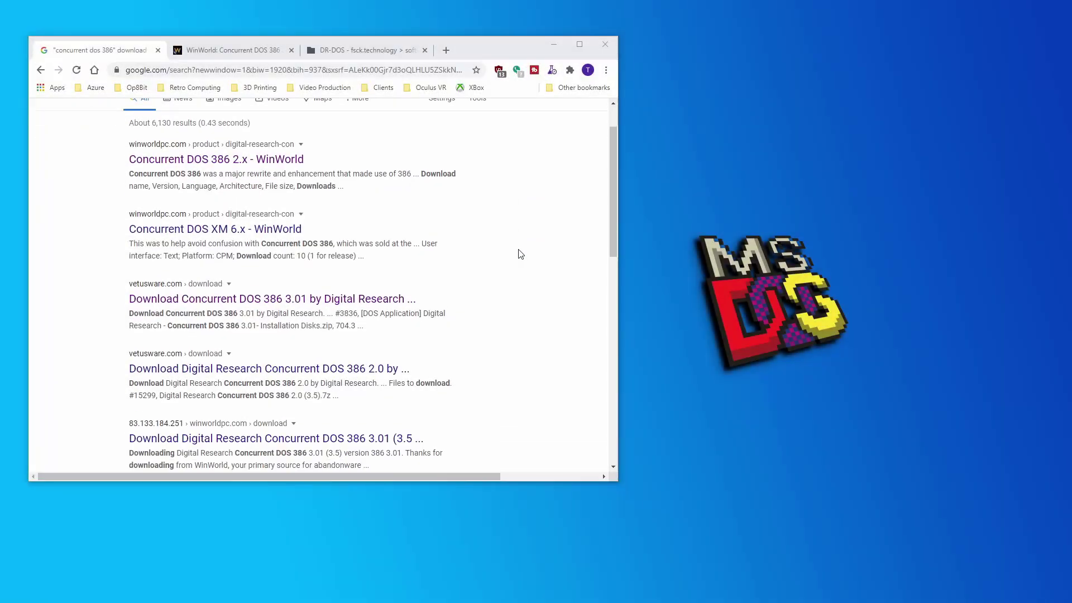
Open WinWorld's Digital Research Concurrent DOS 386 3.01 (3.5) download page, then return to the DR-DOS listing.
{"action": "left_click", "coordinate": [242, 51]}
{"action": "scroll", "coordinate": [318, 318], "scroll_direction": "down", "scroll_amount": 2}
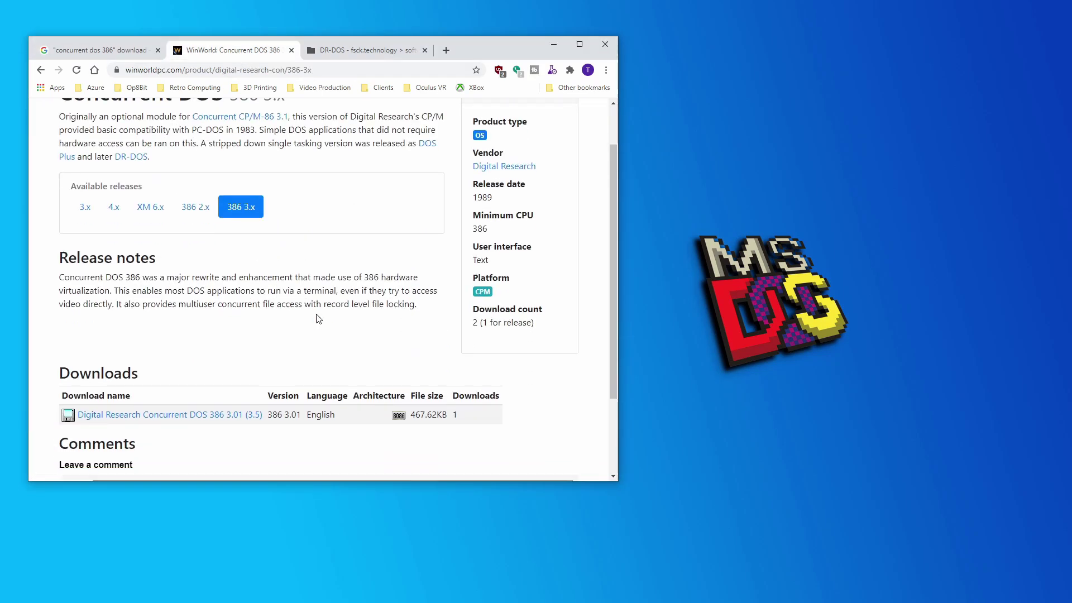
{"action": "scroll", "coordinate": [318, 318], "scroll_direction": "down", "scroll_amount": 1}
{"action": "left_click", "coordinate": [212, 359]}
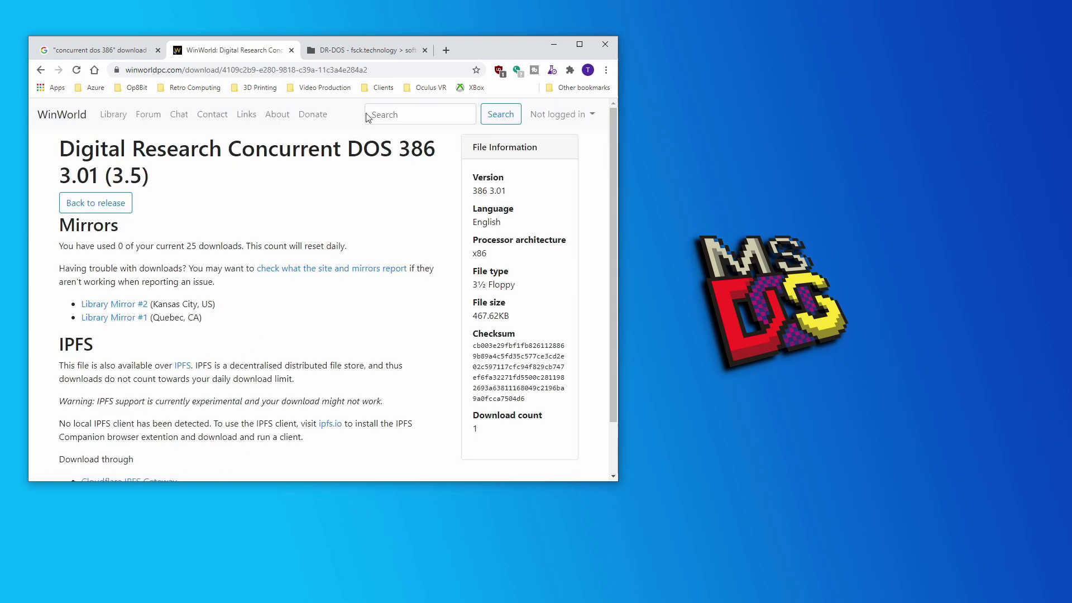
{"action": "left_click", "coordinate": [371, 51]}
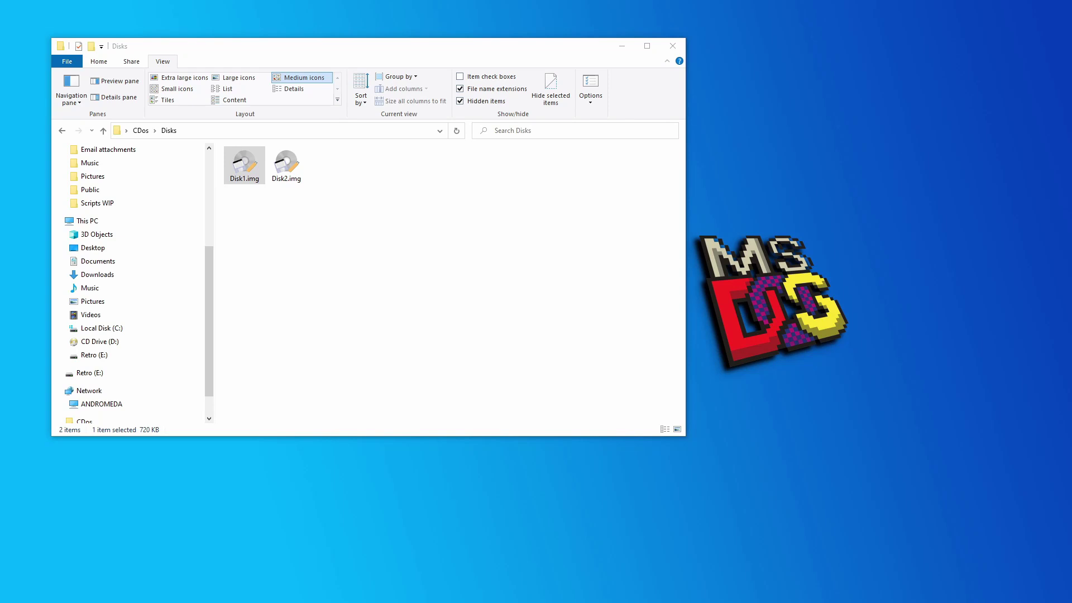
Open the selected Disk1.img floppy image in WinImage.
{"action": "key", "text": "Return"}
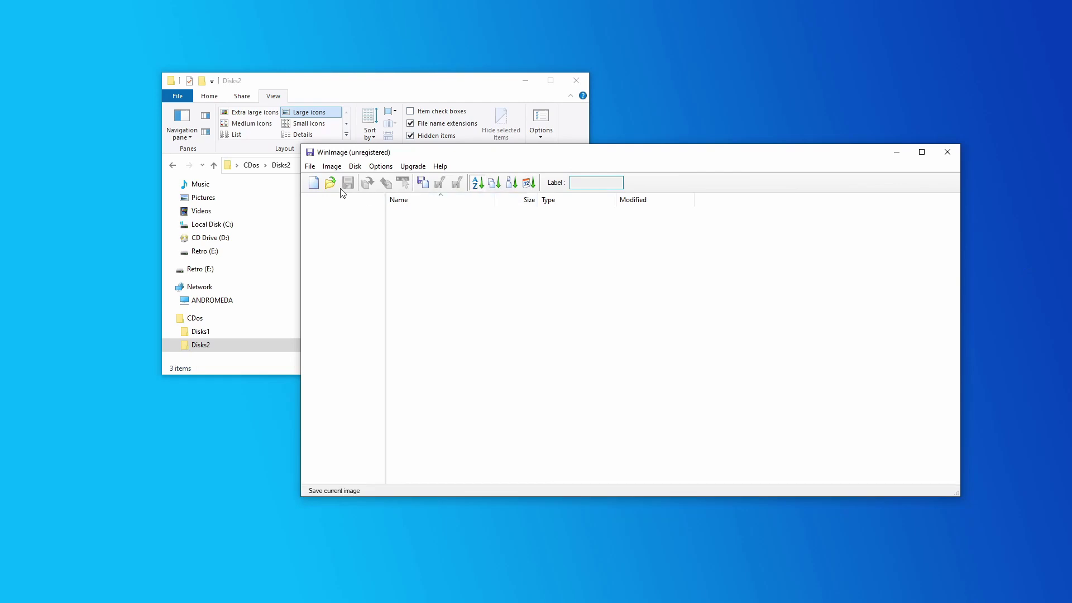
Try loading C38630_1.IMD from the DISKS folder in WinImage, which is rejected as not an image.
{"action": "left_click", "coordinate": [335, 182]}
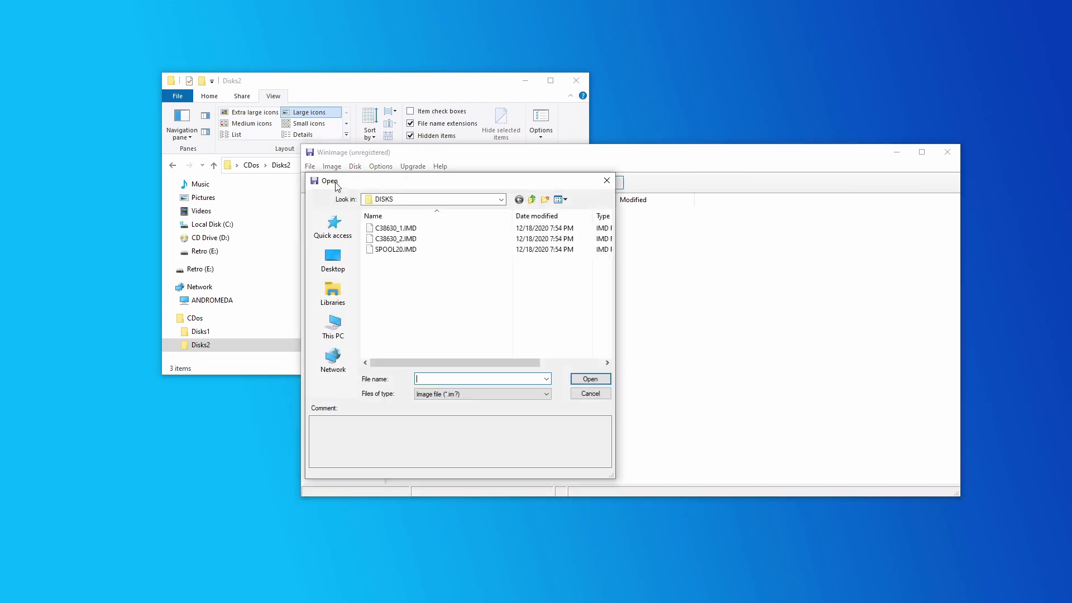
{"action": "left_click", "coordinate": [396, 228]}
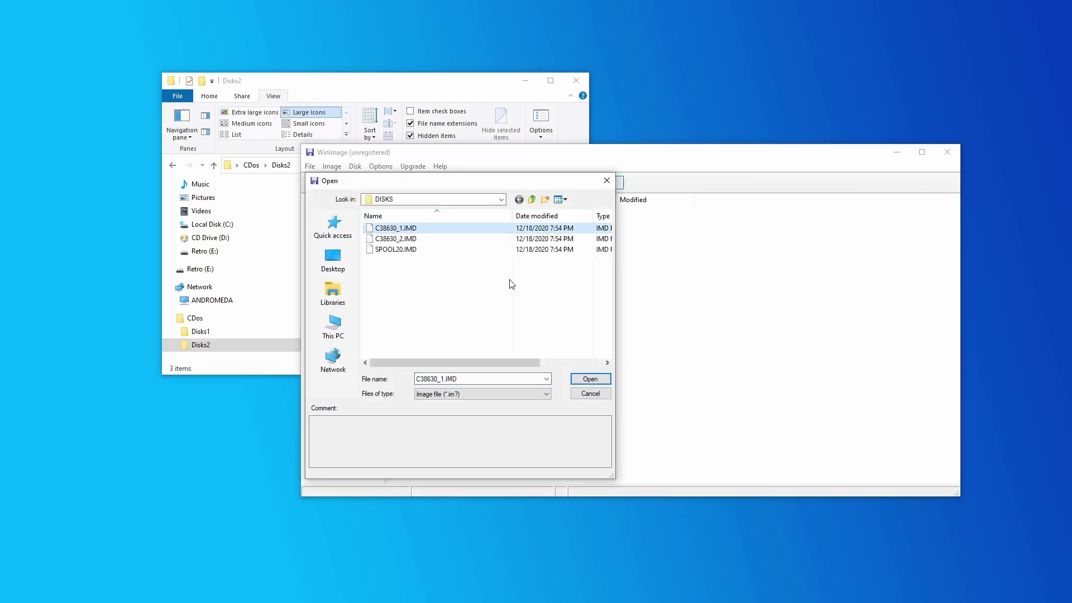
{"action": "left_click", "coordinate": [590, 379]}
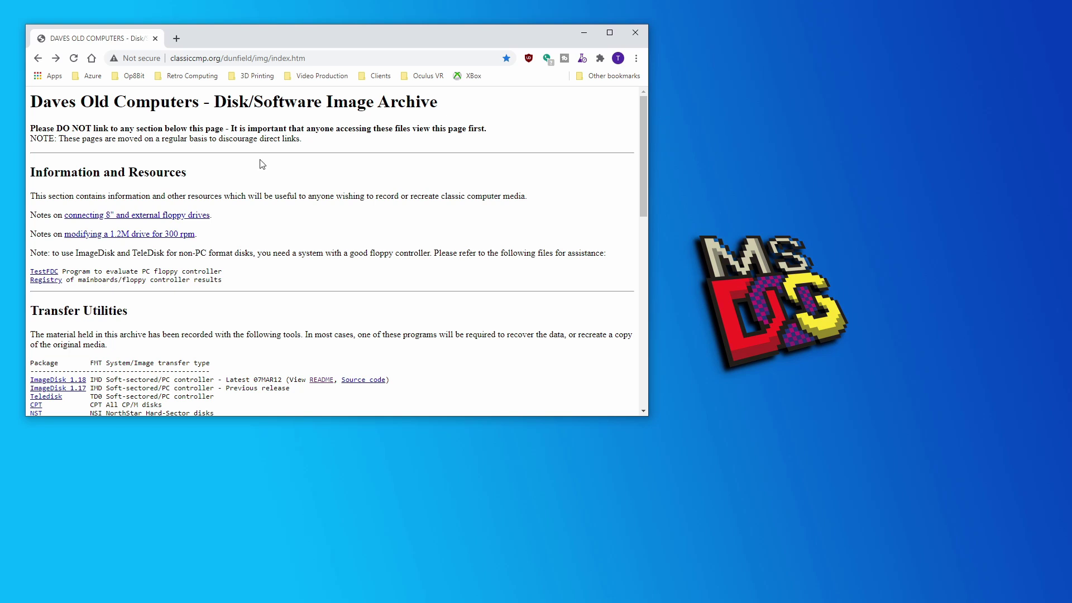
{"action": "scroll", "coordinate": [265, 168], "scroll_direction": "down", "scroll_amount": 2}
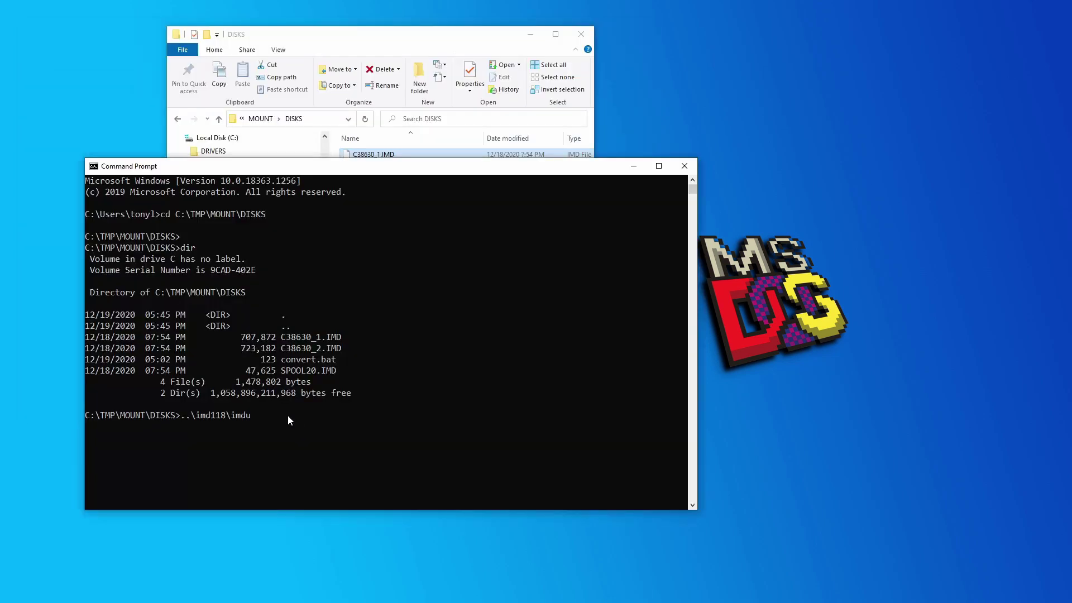
{"action": "left_click", "coordinate": [288, 416]}
Run imdu C38630_1.IMD DISK1.IMG /b and dismiss the Unsupported 16-Bit Application error.
{"action": "key", "text": "Escape"}
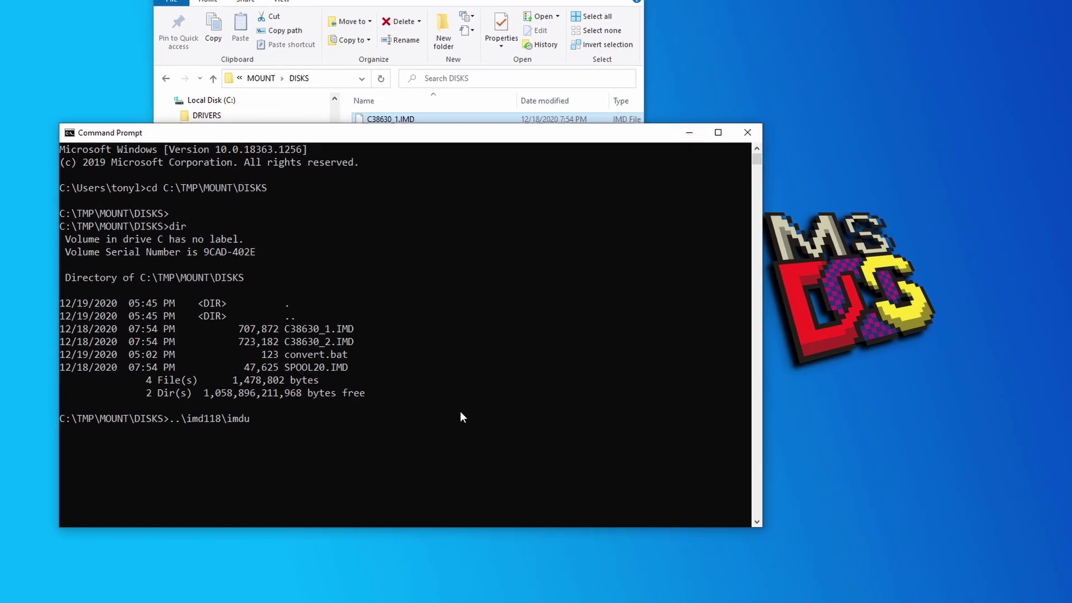
{"action": "type", "text": "C38630_1"}
{"action": "type", "text": ".IMD"}
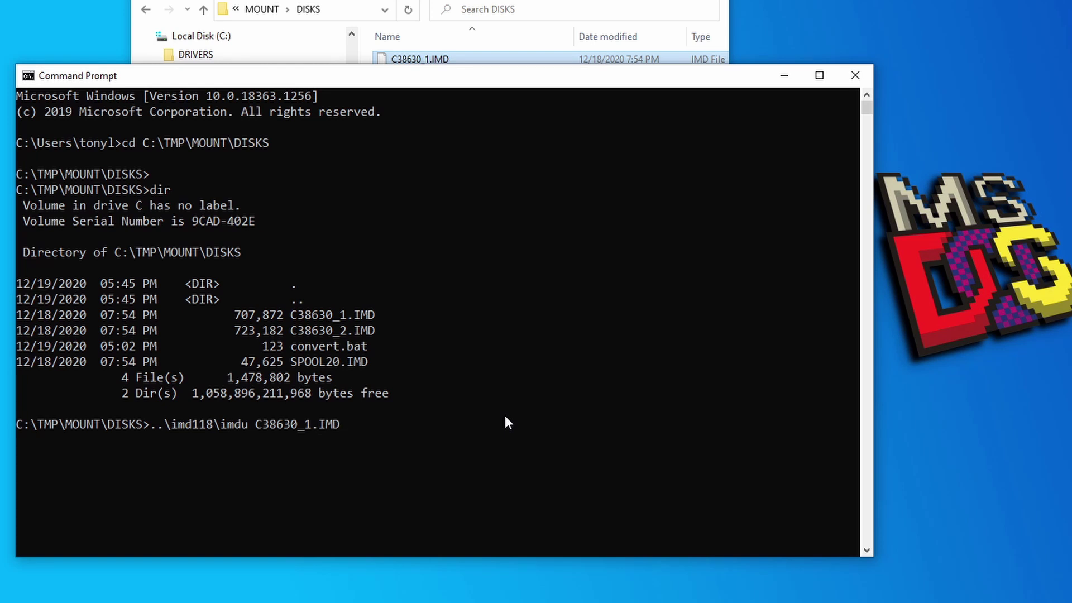
{"action": "type", "text": " DISK1.IMG /b"}
{"action": "key", "text": "Return"}
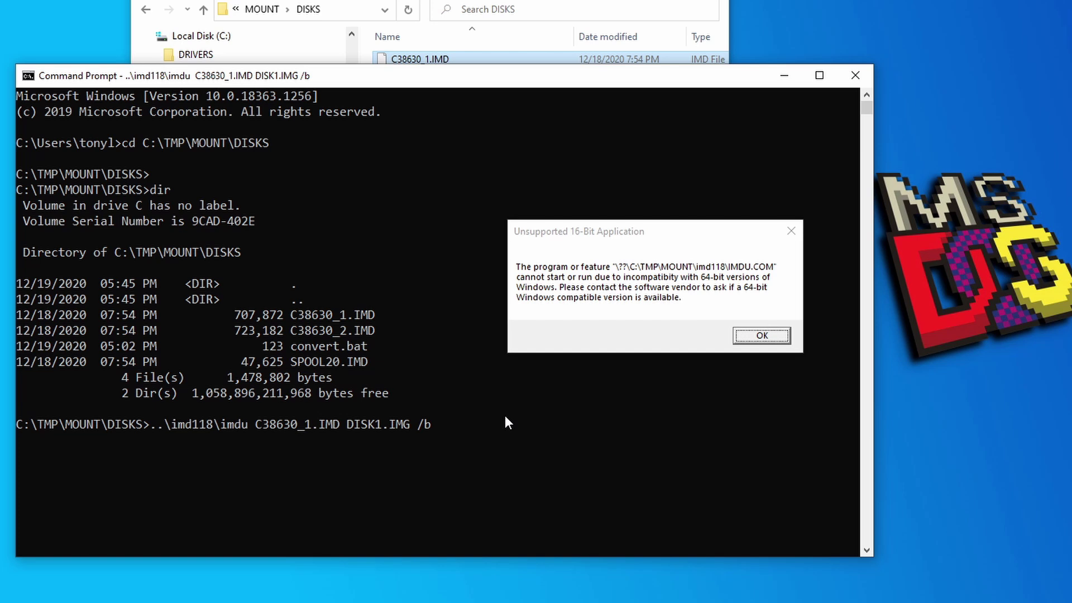
{"action": "key", "text": "Return"}
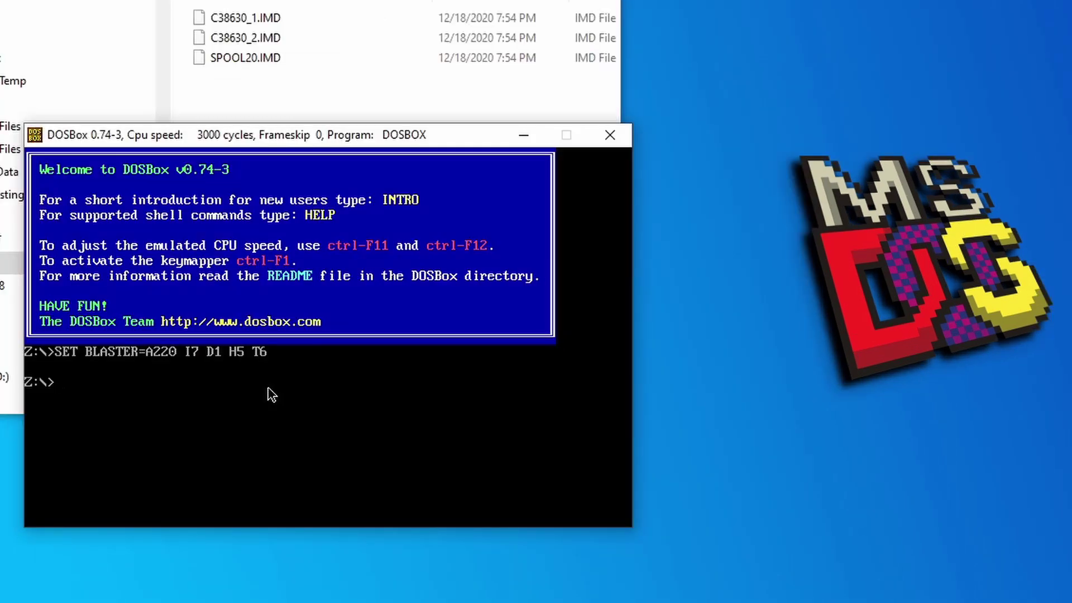
Mount c:\tmp\mount as drive C in DOSBox, switch to C: and list its directory.
{"action": "type", "text": "mount c c:\\tmp\\mount"}
{"action": "key", "text": "Return"}
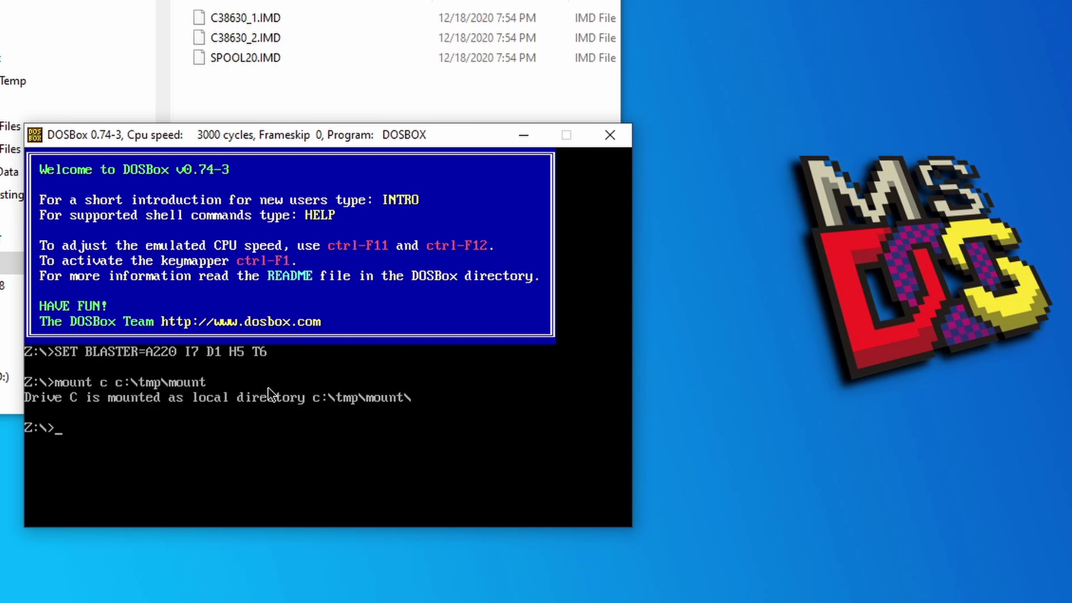
{"action": "type", "text": "c:"}
{"action": "key", "text": "Return"}
{"action": "type", "text": "di"}
{"action": "type", "text": "r"}
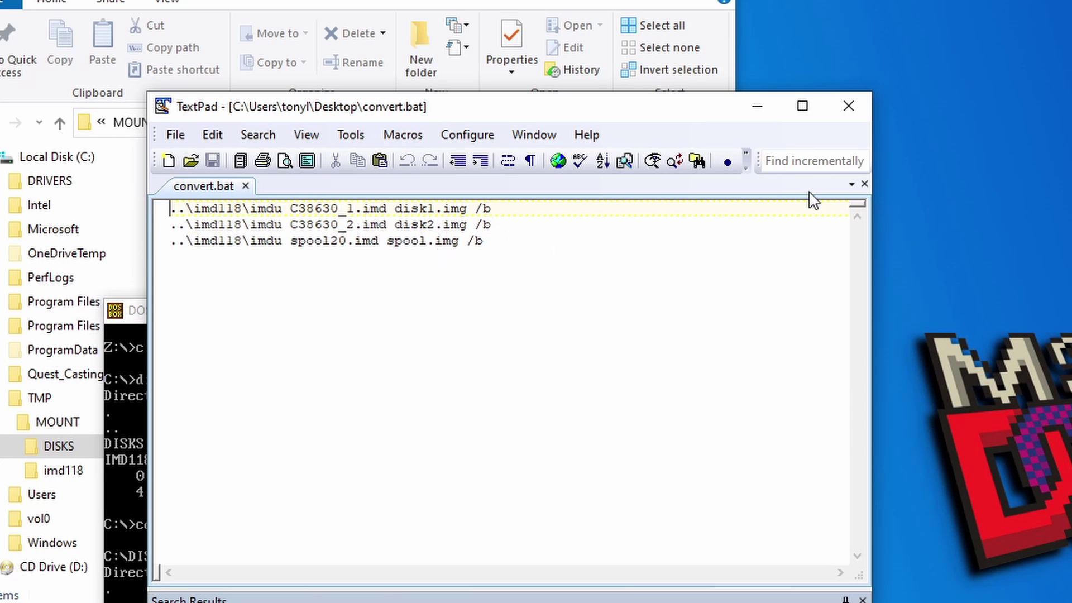
Copy convert.bat into the DISKS folder and run convert to produce the IMG images.
{"action": "left_click", "coordinate": [848, 107]}
{"action": "left_click", "coordinate": [425, 91]}
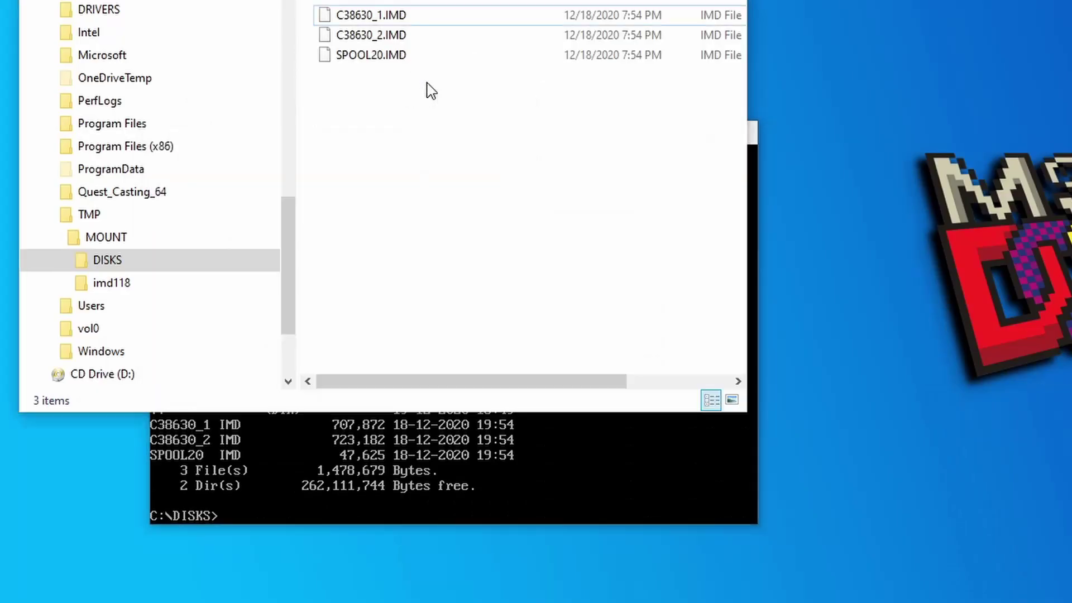
{"action": "key", "text": "ctrl+v"}
{"action": "left_click", "coordinate": [555, 503]}
{"action": "type", "text": "convert"}
{"action": "key", "text": "Return"}
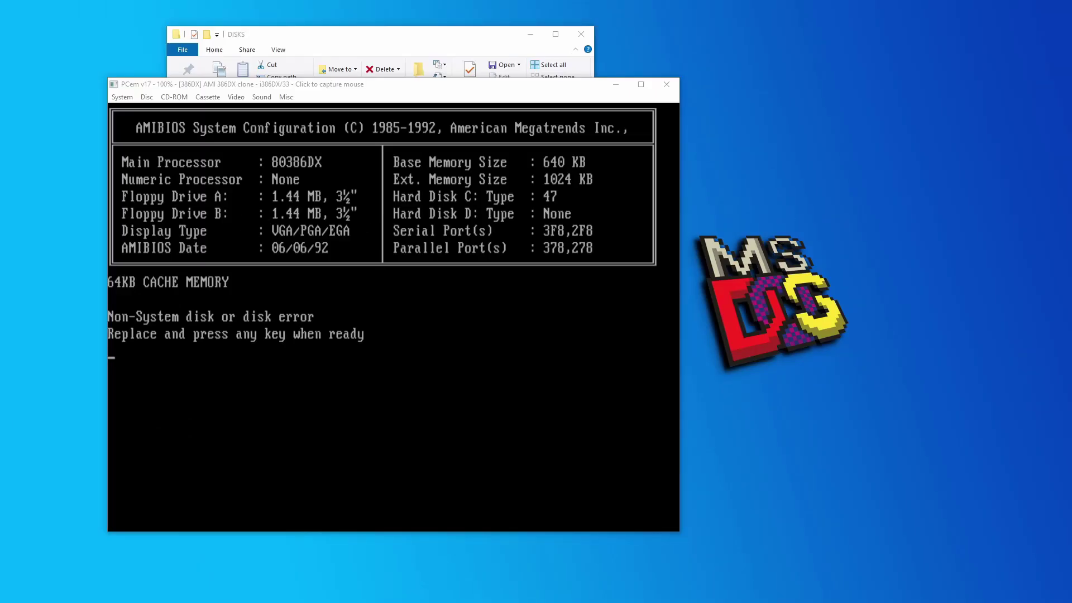
Load DISK1.IMG into PCem's drive A and reboot the emulated PC with Ctrl+Alt+Del.
{"action": "mouse_move", "coordinate": [1071, 187]}
{"action": "left_mouse_down"}
{"action": "mouse_move", "coordinate": [747, 240]}
{"action": "mouse_move", "coordinate": [613, 192]}
{"action": "mouse_move", "coordinate": [601, 178]}
{"action": "left_mouse_up"}
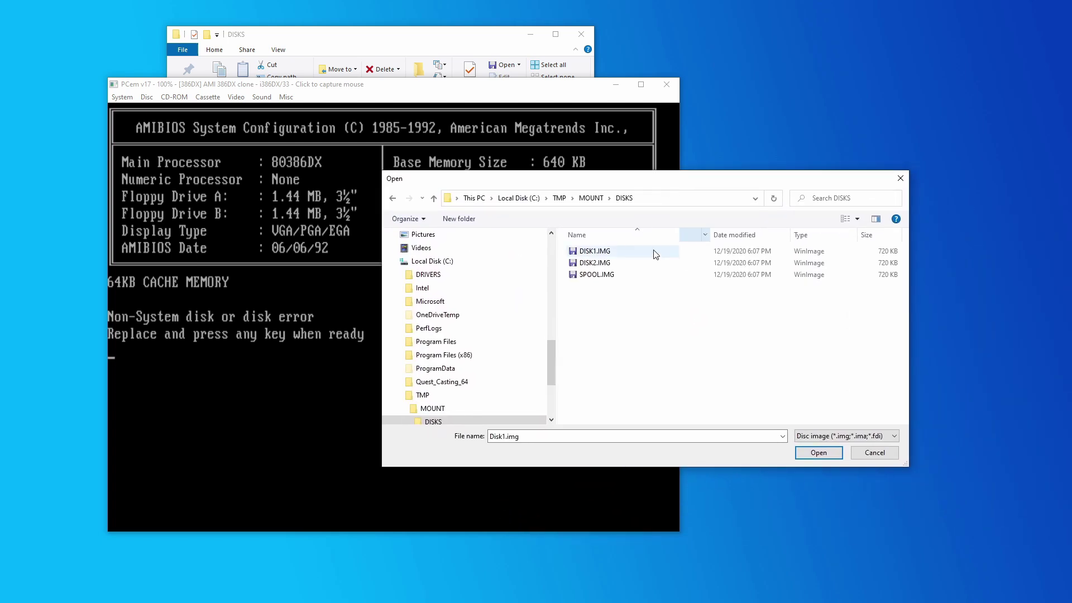
{"action": "left_click", "coordinate": [585, 255]}
{"action": "key", "text": "Return"}
{"action": "left_click", "coordinate": [122, 97]}
{"action": "left_click", "coordinate": [134, 122]}
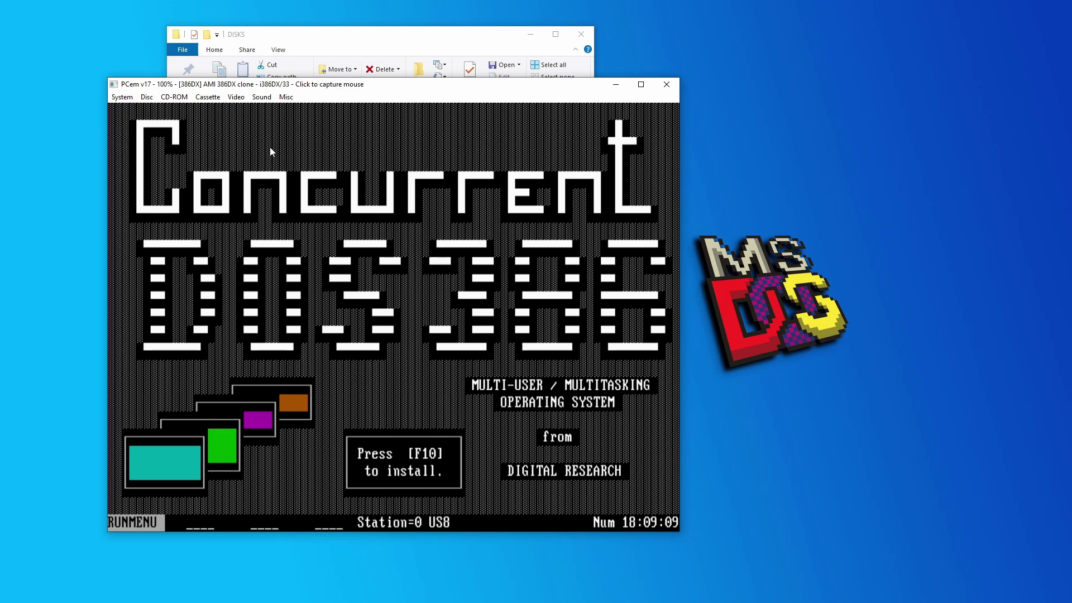
Check PCem's System menu again and dismiss the floppy capacity and format dialogs unchanged.
{"action": "left_click", "coordinate": [124, 97]}
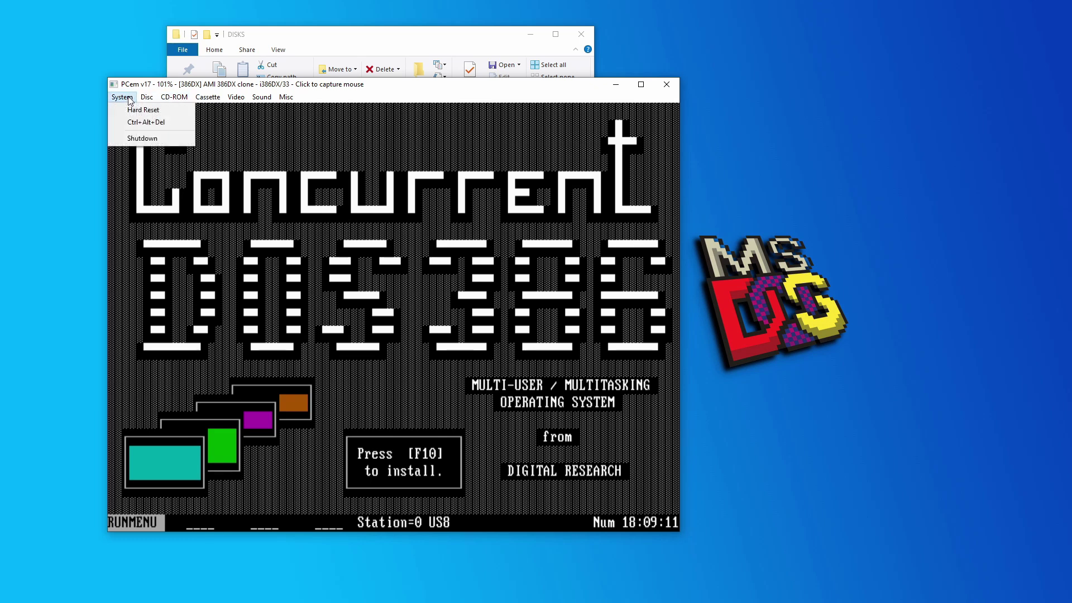
{"action": "left_click", "coordinate": [149, 146]}
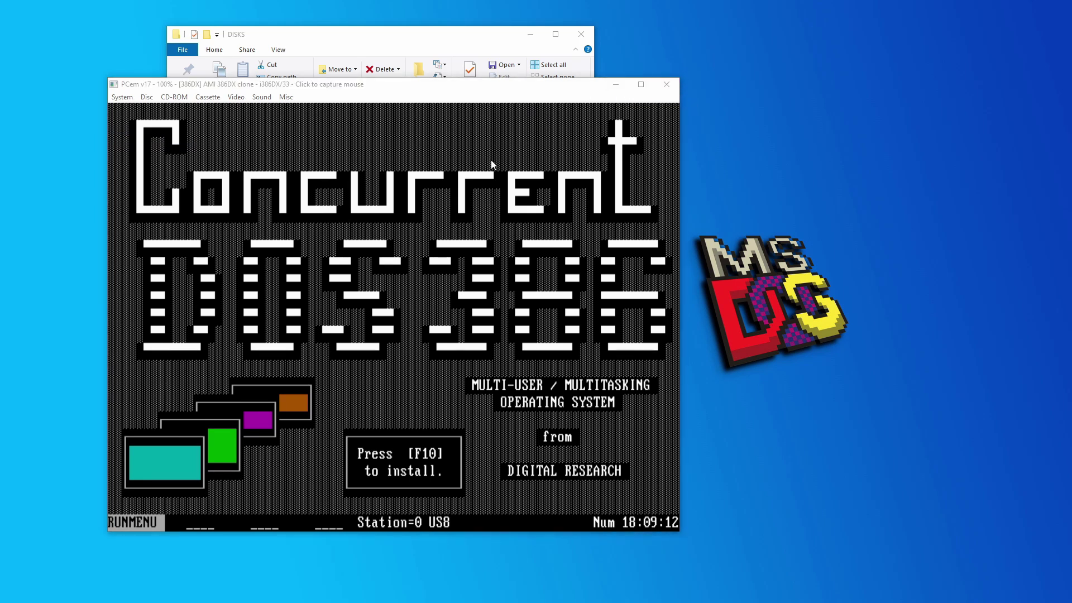
{"action": "left_click_drag", "start_coordinate": [418, 88], "coordinate": [398, 77]}
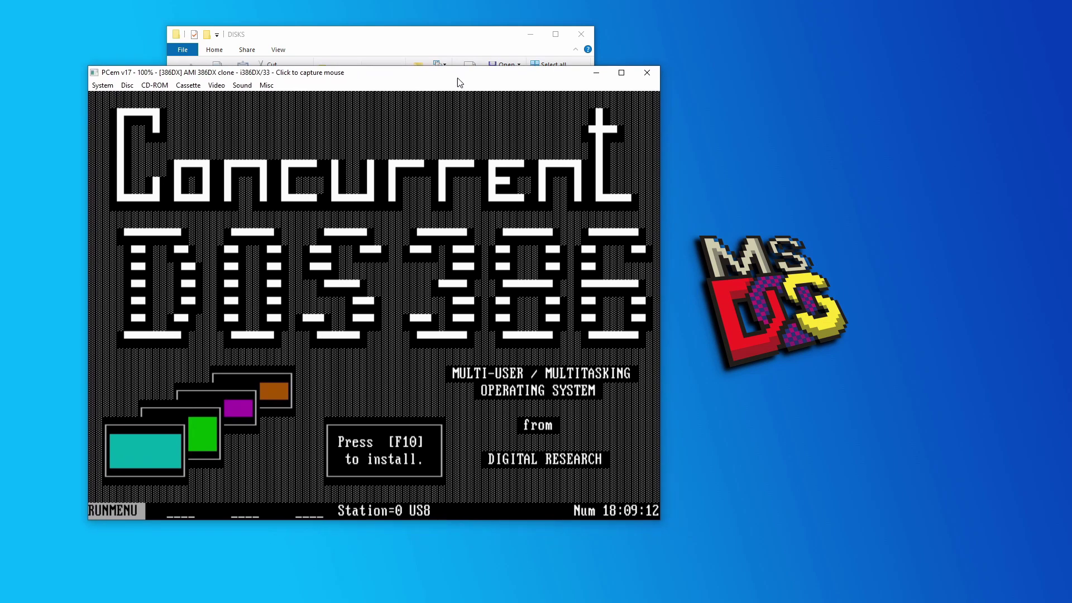
{"action": "left_click", "coordinate": [102, 85]}
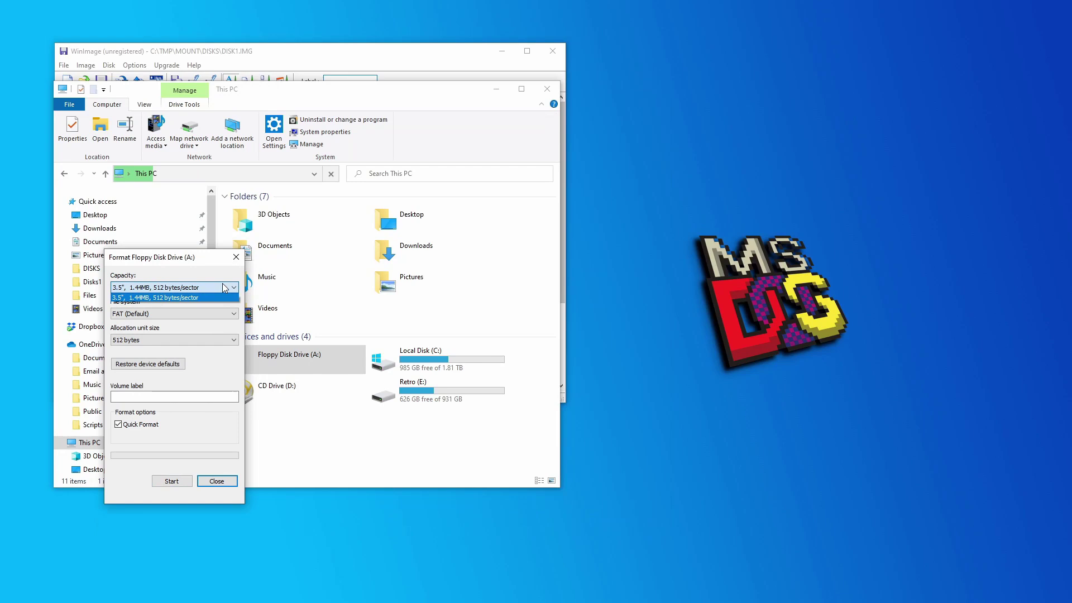
{"action": "left_click", "coordinate": [224, 287]}
{"action": "left_click", "coordinate": [220, 482]}
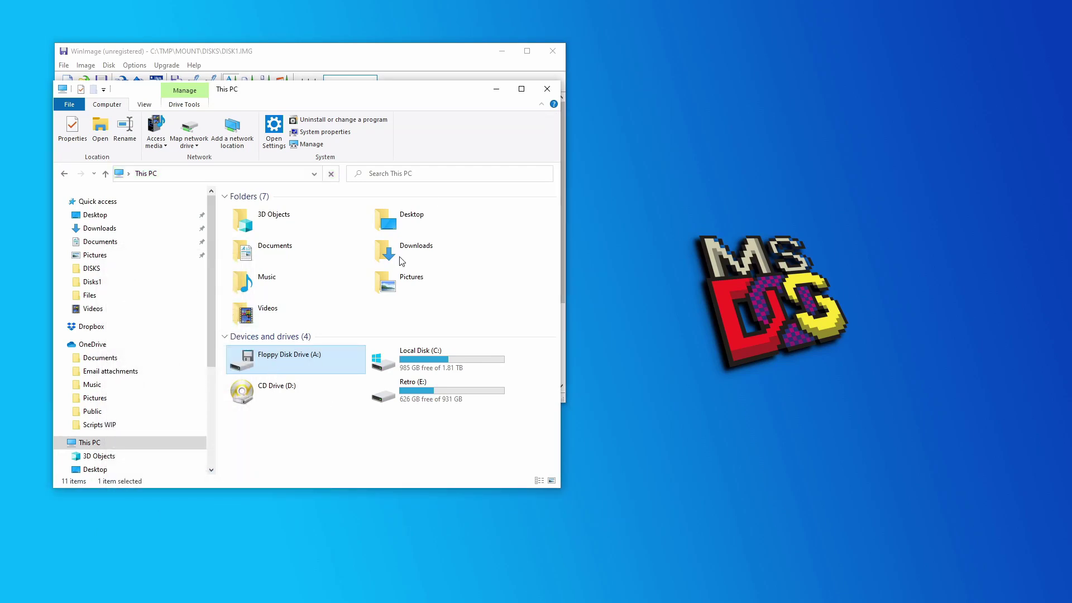
Attempt writing DISK1.IMG to the real floppy in WinImage, then find drive A: reported unformatted.
{"action": "left_click", "coordinate": [495, 91]}
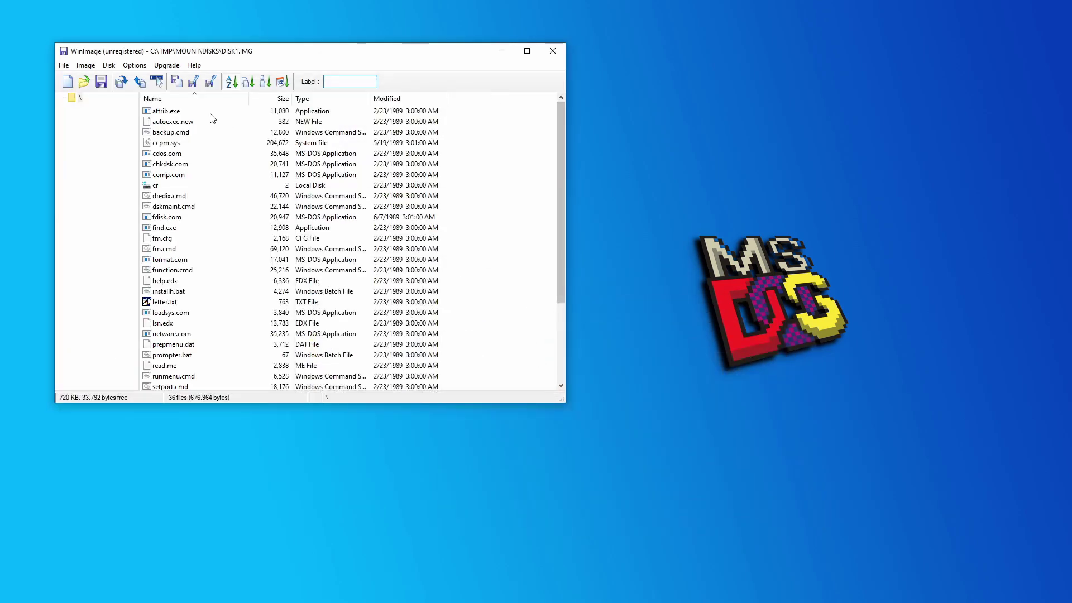
{"action": "left_click", "coordinate": [193, 83]}
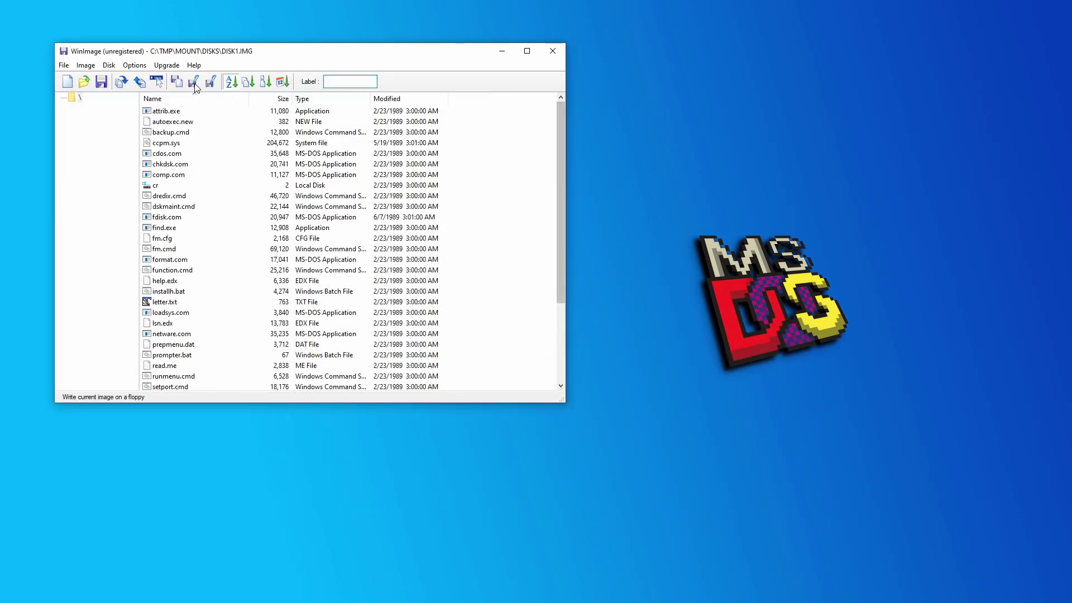
{"action": "left_click_drag", "start_coordinate": [473, 287], "coordinate": [387, 239]}
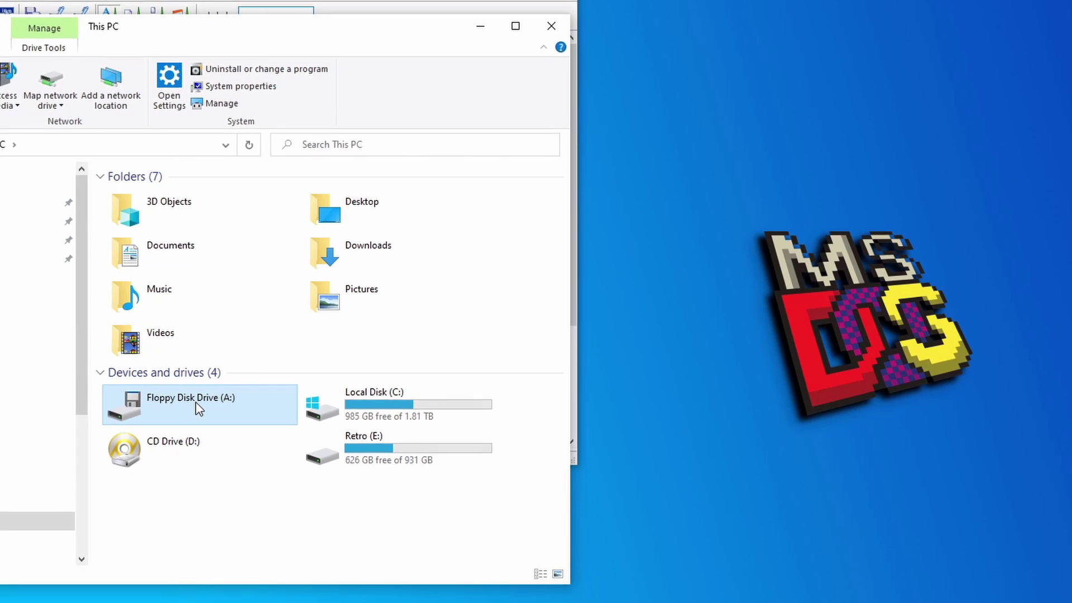
{"action": "double_click", "coordinate": [202, 401]}
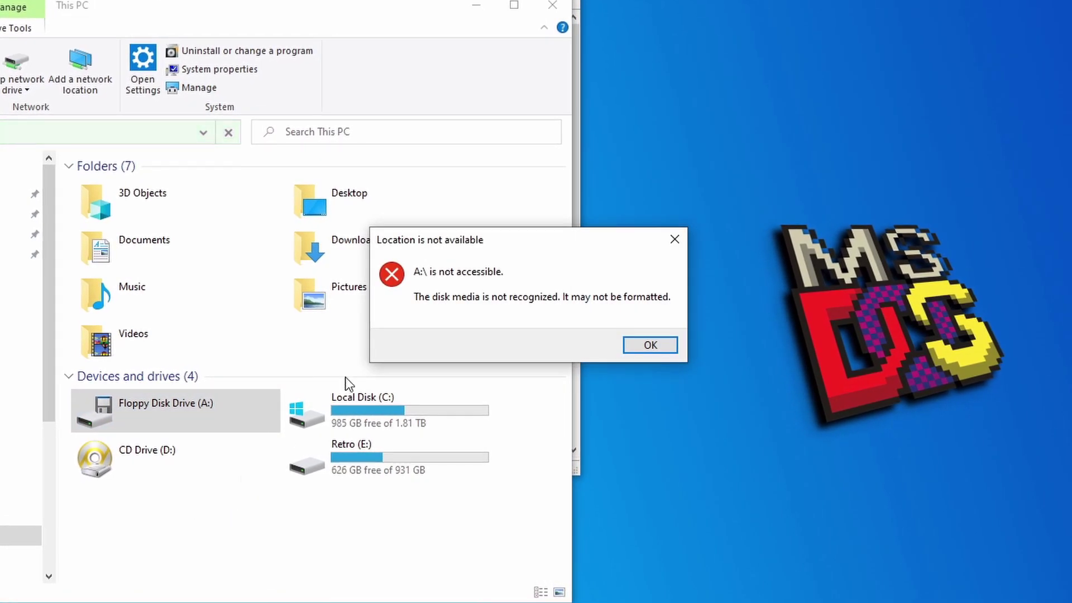
{"action": "left_click_drag", "start_coordinate": [531, 256], "coordinate": [266, 259]}
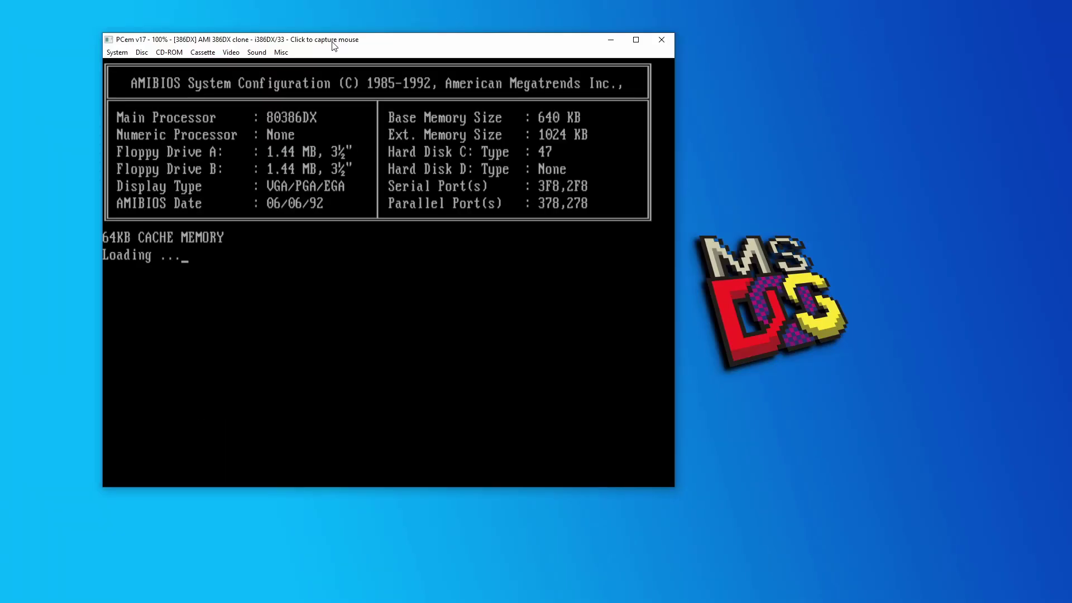
Create a blank 1.44 MB disc image in PCem saved as DISK0.IMG.
{"action": "left_click_drag", "start_coordinate": [337, 46], "coordinate": [306, 42]}
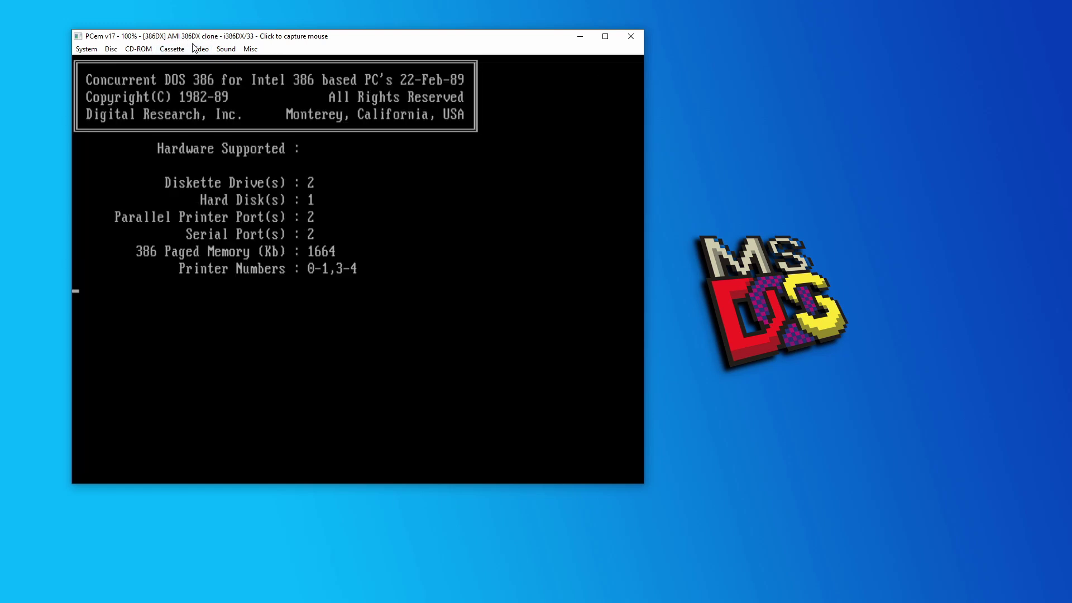
{"action": "left_click", "coordinate": [111, 49]}
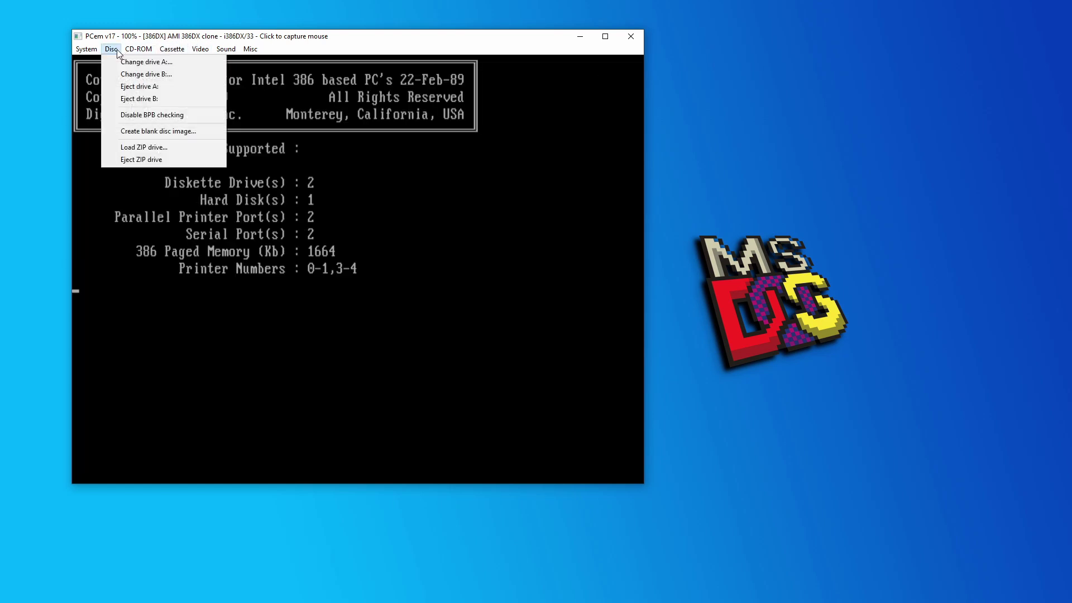
{"action": "left_click", "coordinate": [159, 133]}
{"action": "left_click", "coordinate": [376, 122]}
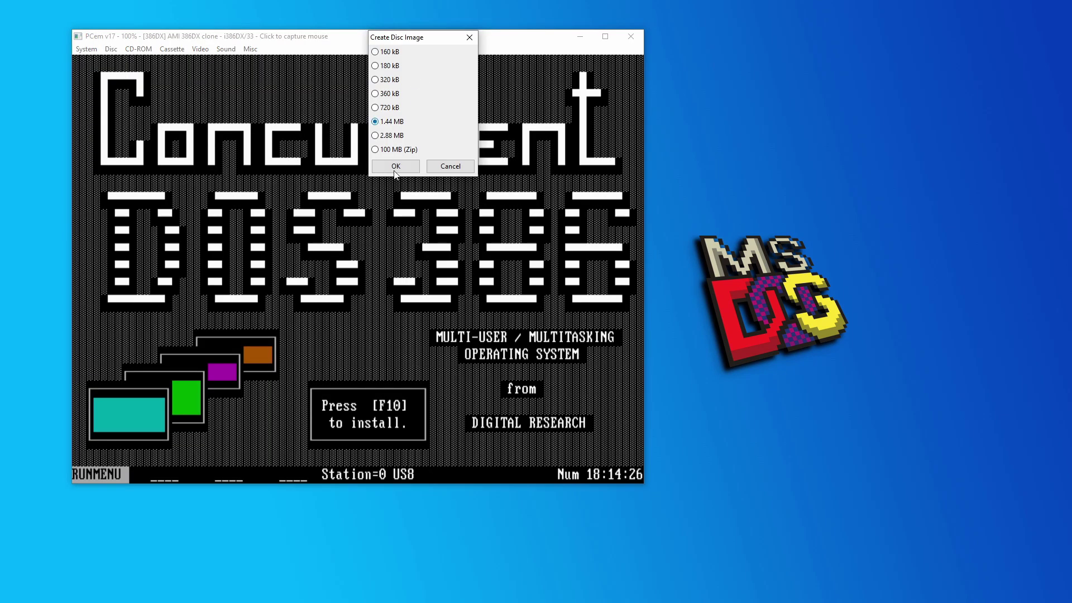
{"action": "left_click", "coordinate": [394, 166]}
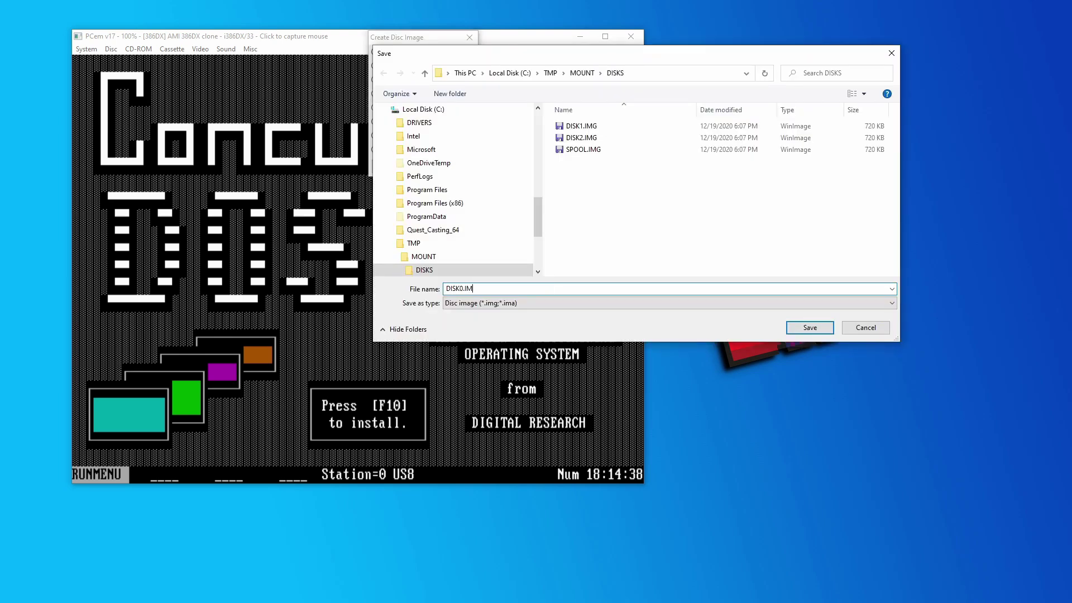
{"action": "key", "text": "Return"}
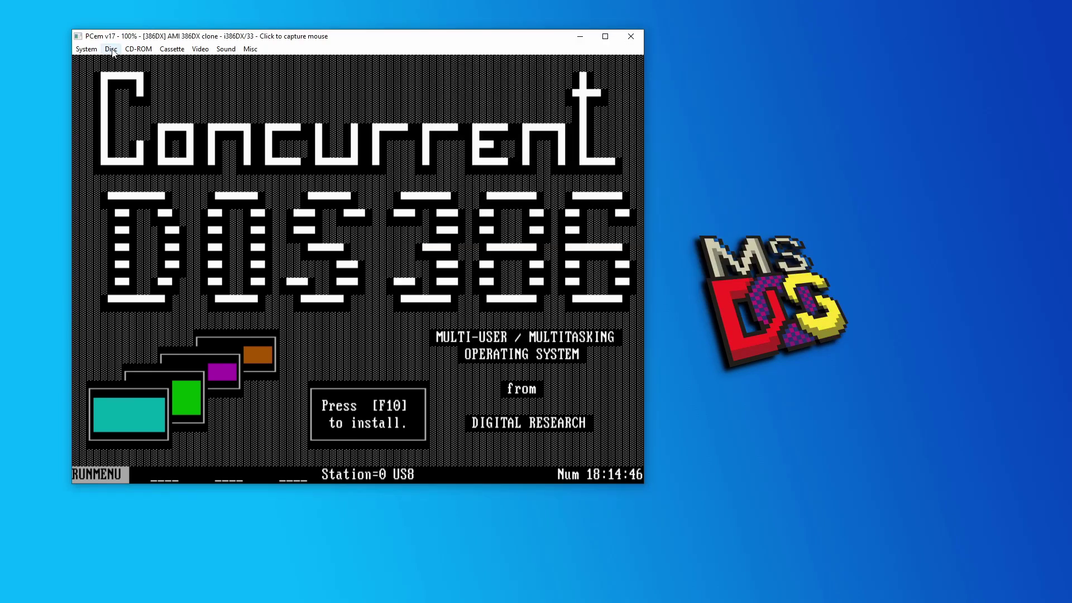
Load DISK0.IMG as drive B and leave the install menu for the A> prompt.
{"action": "left_click", "coordinate": [110, 48]}
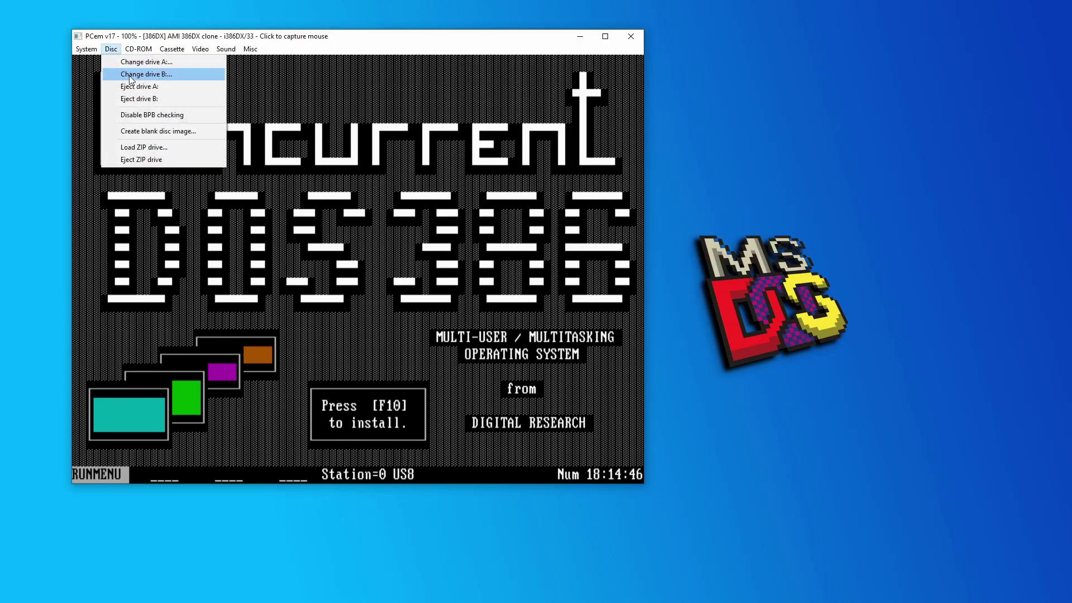
{"action": "left_click", "coordinate": [128, 75]}
{"action": "left_click", "coordinate": [586, 127]}
{"action": "left_click", "coordinate": [818, 328]}
{"action": "left_click", "coordinate": [594, 339]}
{"action": "key", "text": "Escape"}
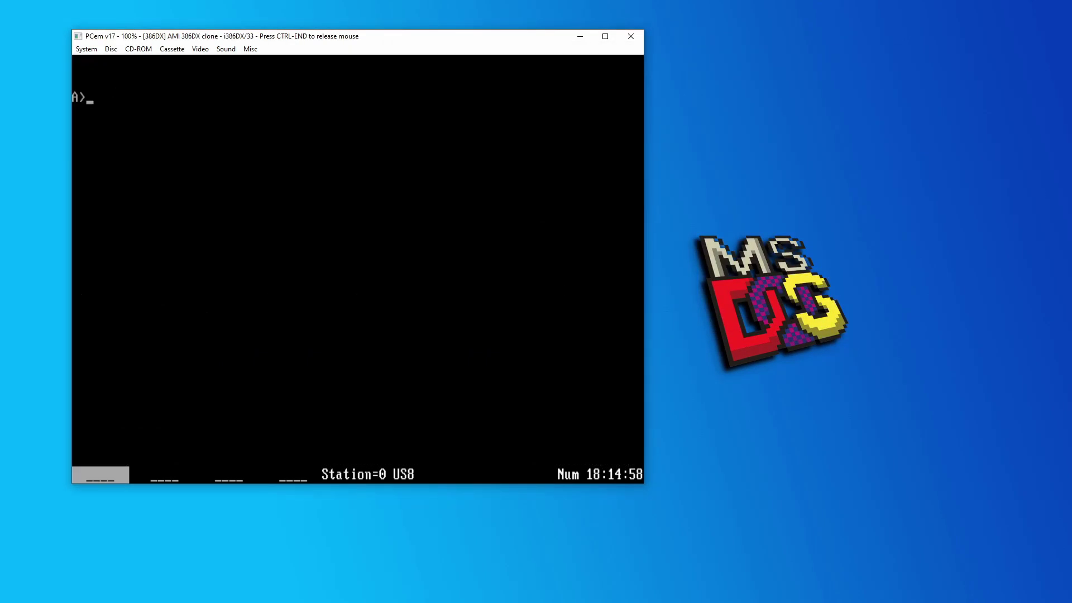
Run format b: /s at the A> prompt; it fails for lack of memory to copy the system.
{"action": "type", "text": "format"}
{"action": "type", "text": "b: /"}
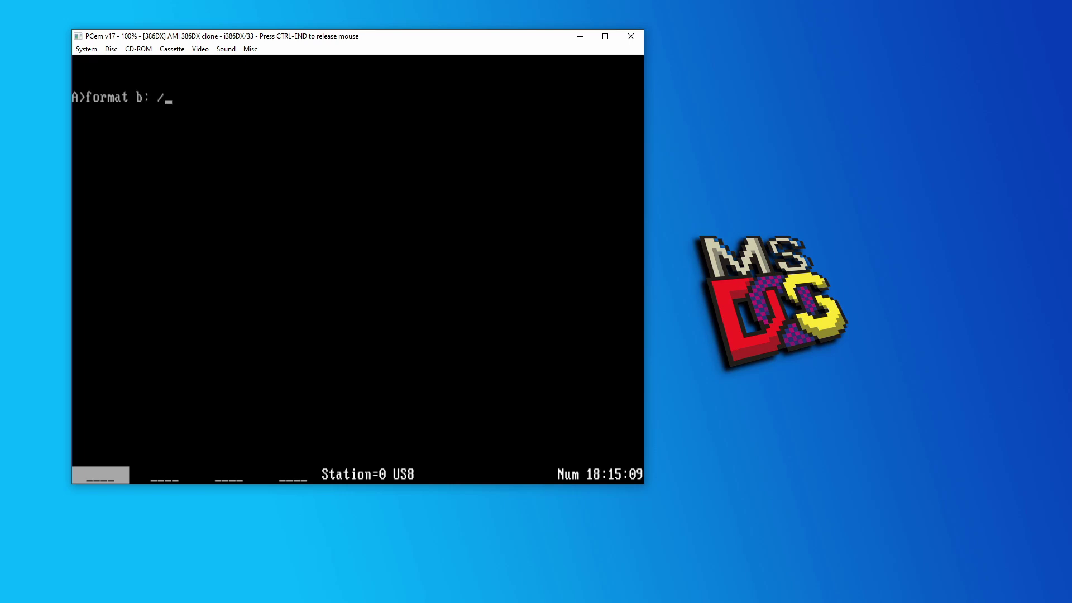
{"action": "type", "text": "s"}
{"action": "key", "text": "Return"}
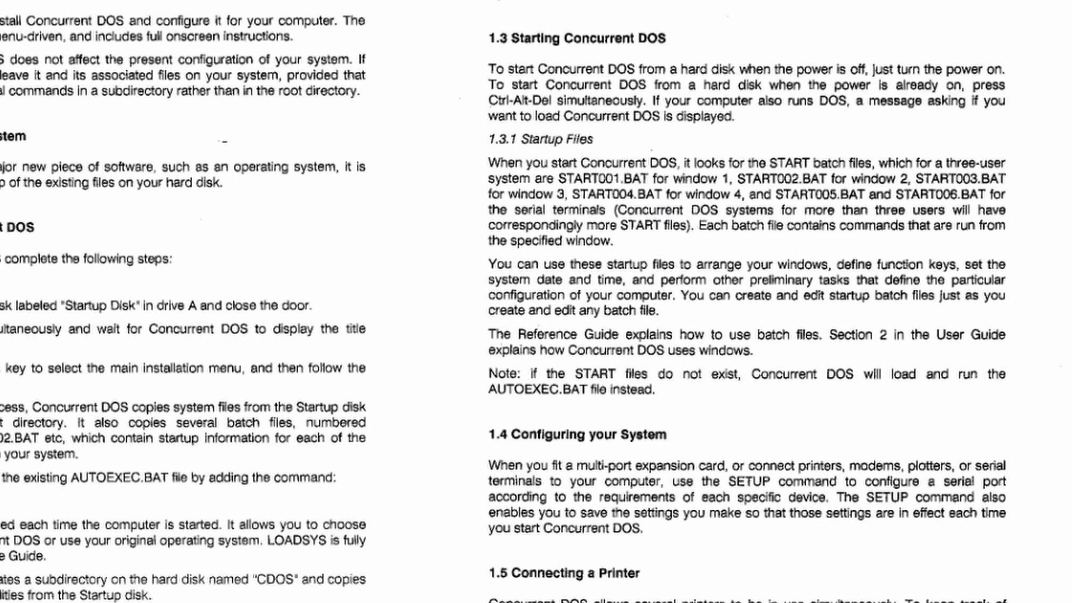
{"action": "scroll", "coordinate": [791, 235], "scroll_direction": "down", "scroll_amount": 3}
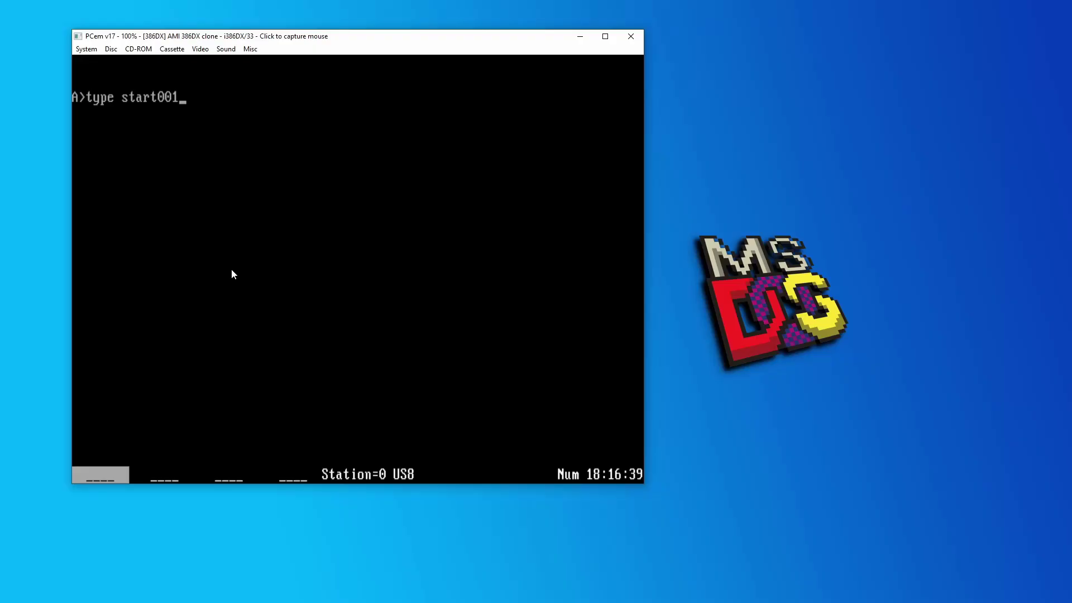
Display start001.bat, then rename it to start001.old and autoexec.new to autoexec.bat.
{"action": "type", "text": ".bat"}
{"action": "key", "text": "Return"}
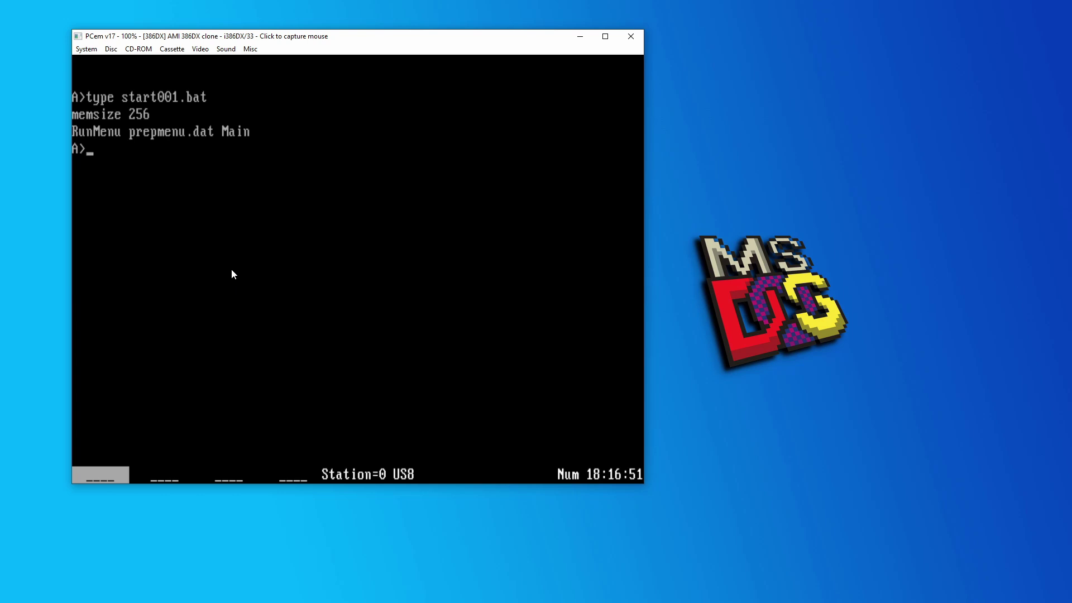
{"action": "type", "text": "ren start001"}
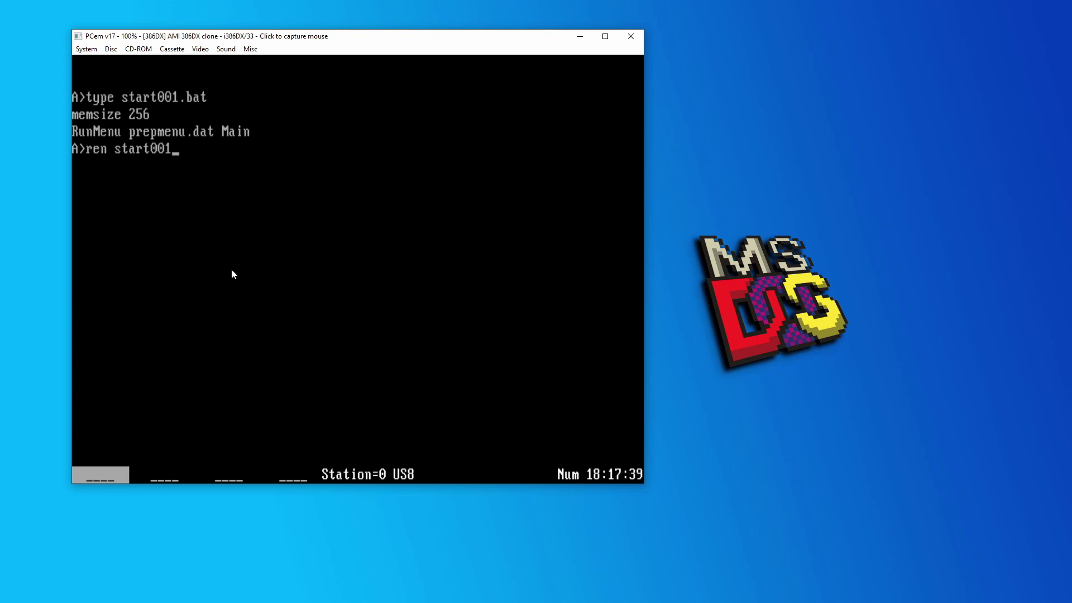
{"action": "type", "text": ".bat start001.old"}
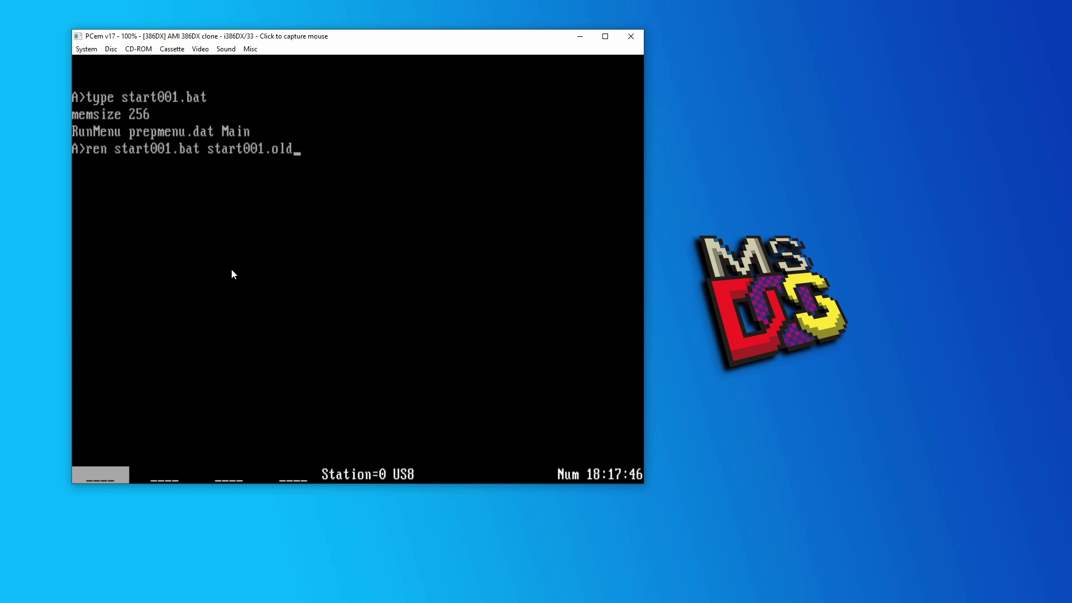
{"action": "key", "text": "Return"}
{"action": "type", "text": "ren autoexec.b"}
{"action": "key", "text": "BackSpace"}
{"action": "type", "text": "new"}
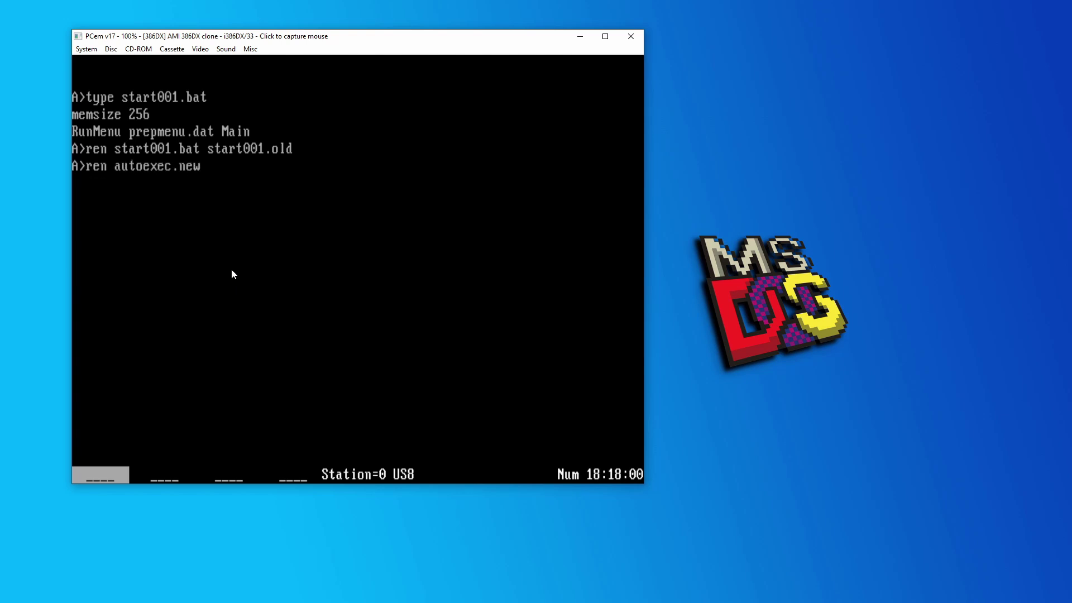
{"action": "type", "text": " autoexec.bat"}
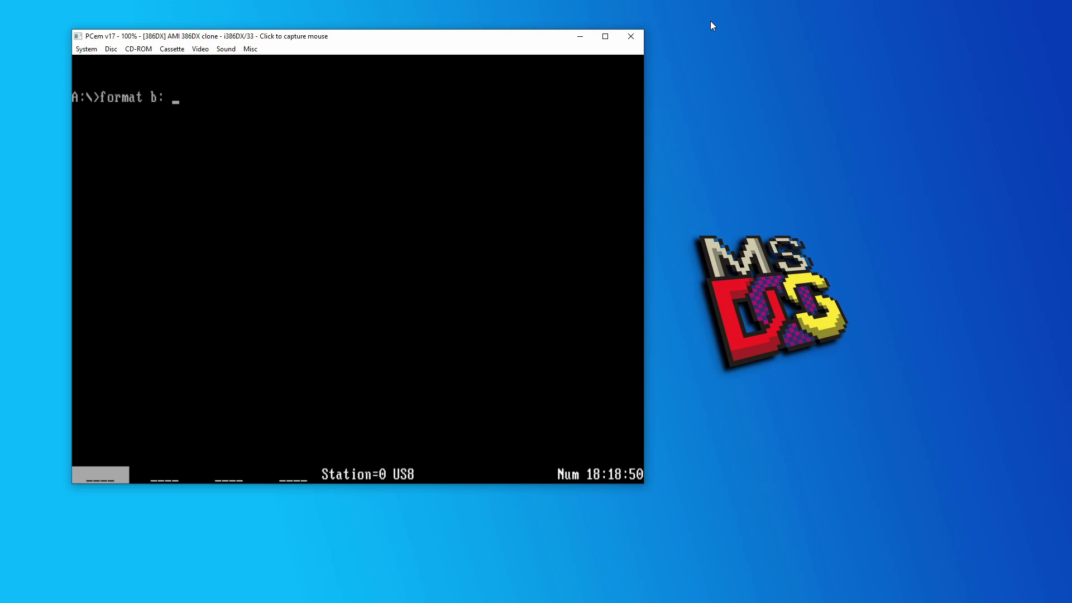
System-format drive B with format b: /s and copy all files onto it with copy *.* B:.
{"action": "type", "text": "/s"}
{"action": "key", "text": "Return"}
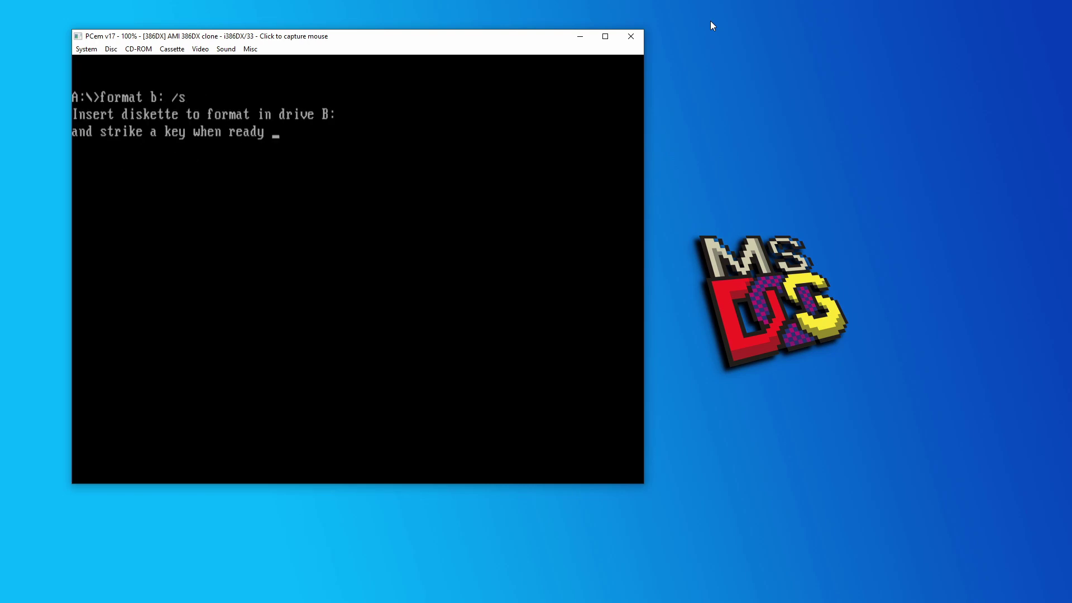
{"action": "key", "text": "Return"}
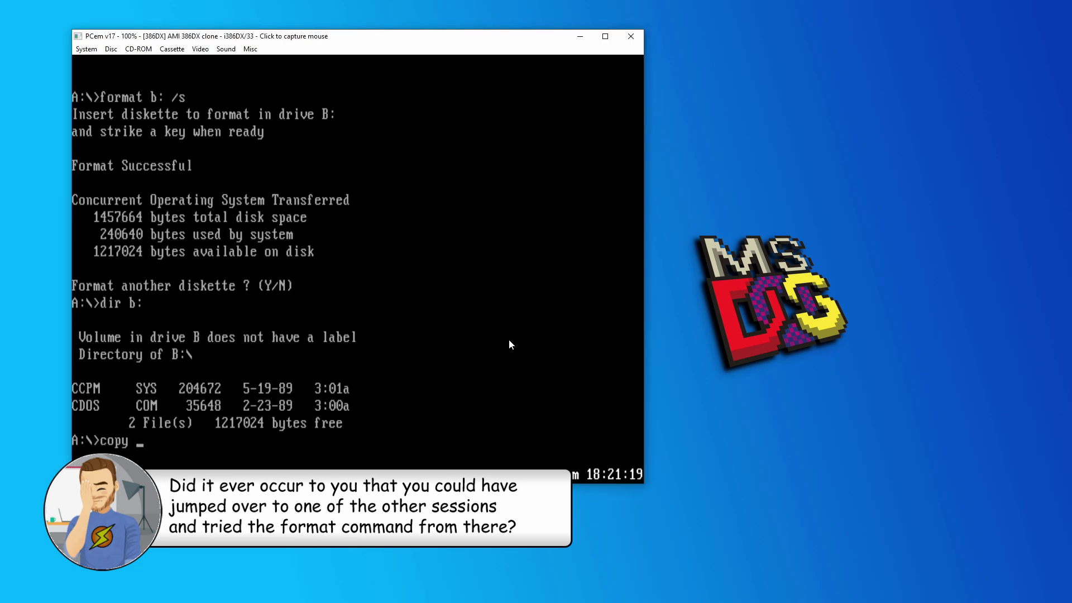
{"action": "type", "text": "*.* B:"}
{"action": "key", "text": "Return"}
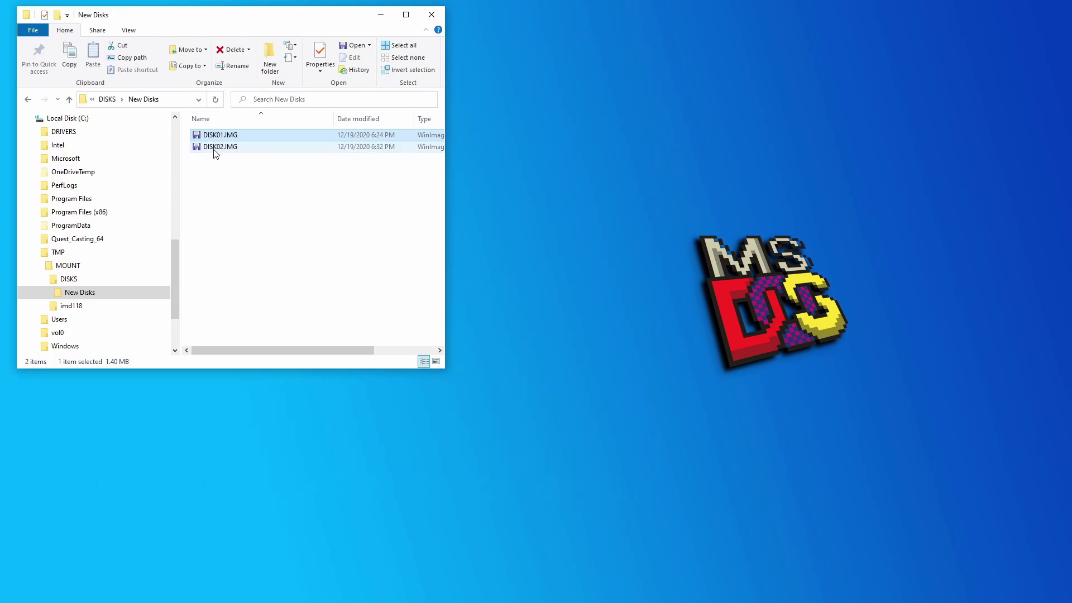
Open DISK01.IMG from New Disks and write it to floppy drive A, confirming the overwrite.
{"action": "left_click", "coordinate": [223, 141]}
{"action": "left_click", "coordinate": [222, 141]}
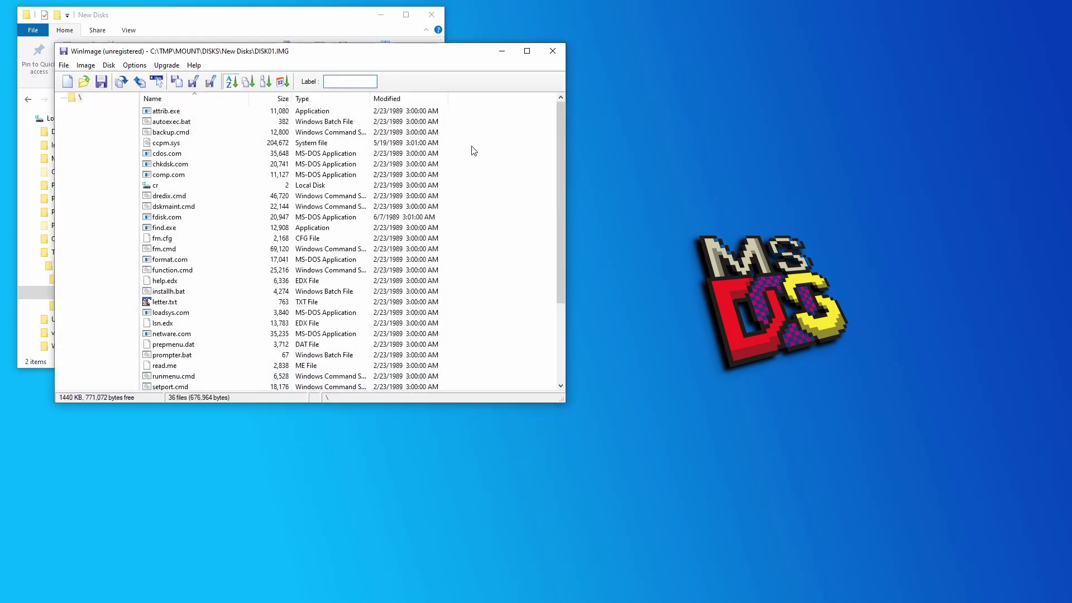
{"action": "left_click", "coordinate": [193, 83]}
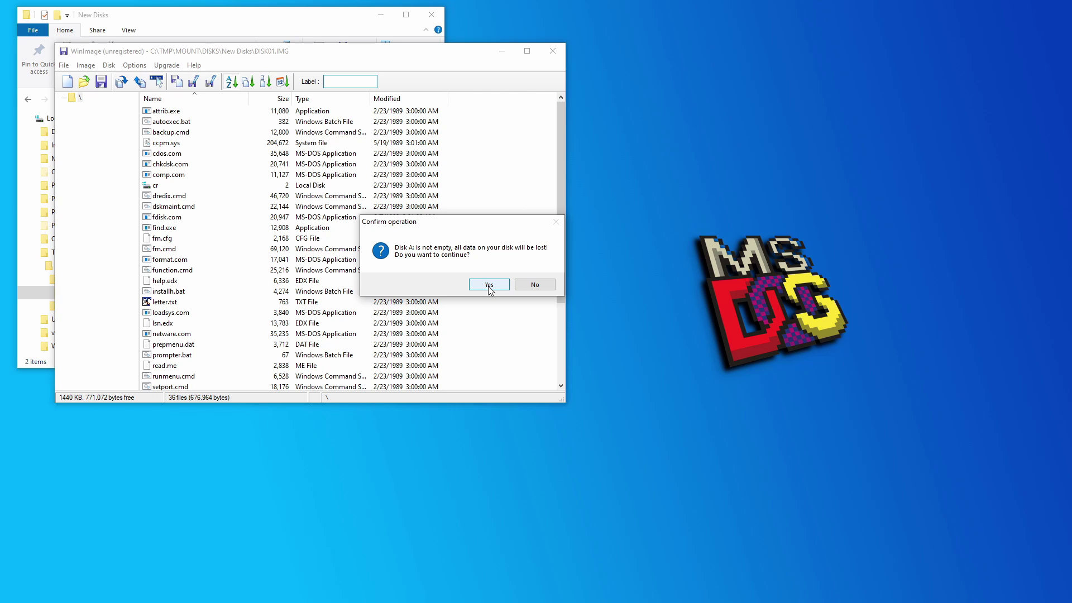
{"action": "left_click", "coordinate": [488, 285]}
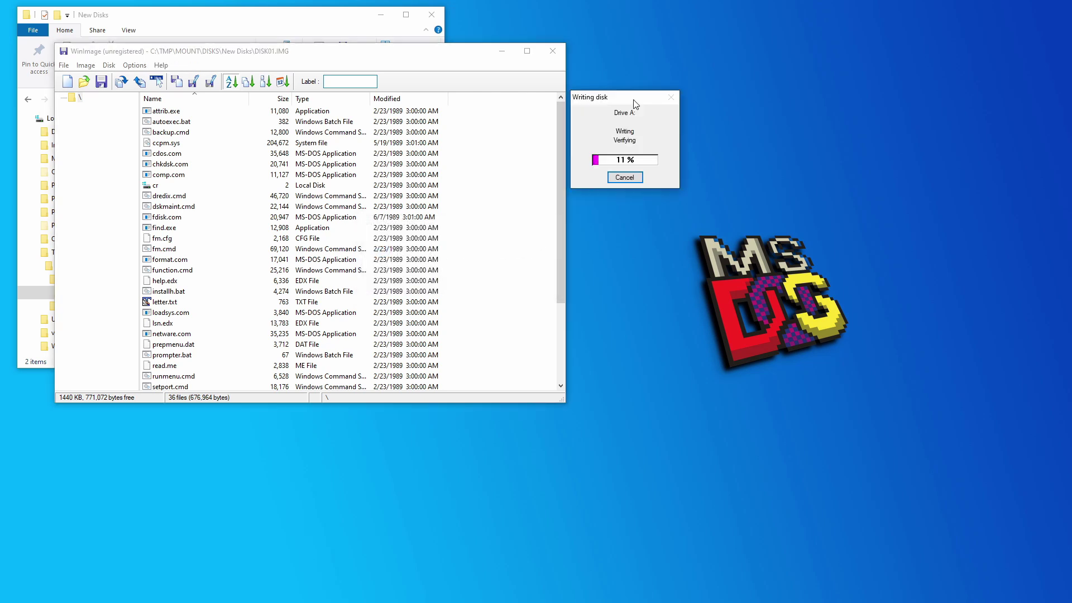